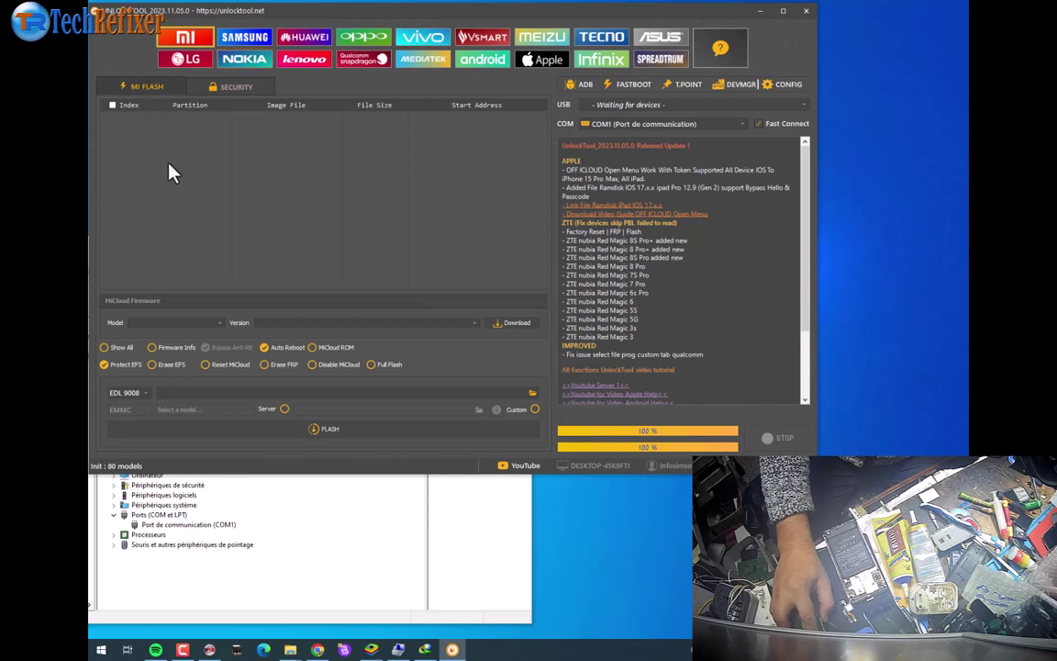
Step: Choose Xiaomi Redmi Note 5 | 5 Pro [Whyred] as the MiCloud firmware model
click(220, 323)
scroll(219, 361, down, 3)
scroll(218, 361, down, 3)
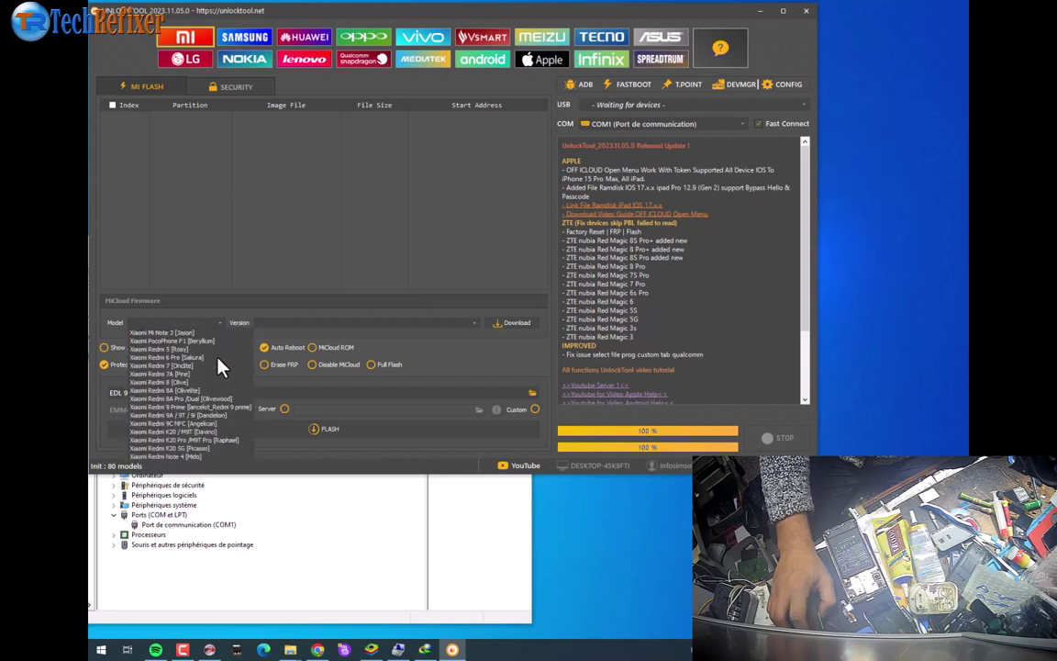
scroll(209, 369, down, 2)
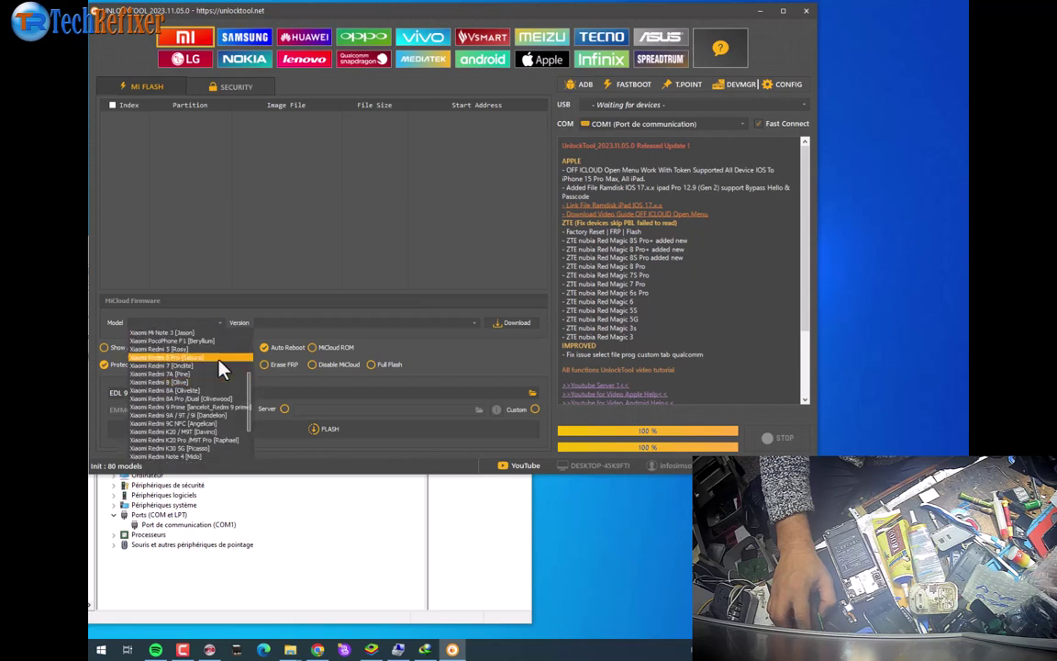
scroll(204, 373, down, 2)
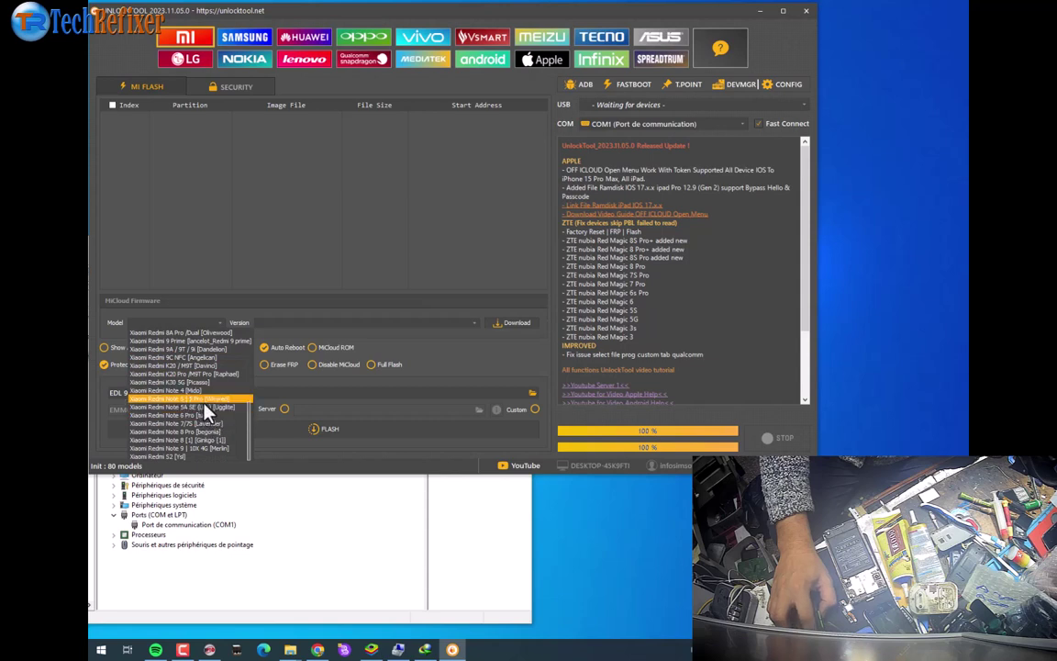
click(204, 404)
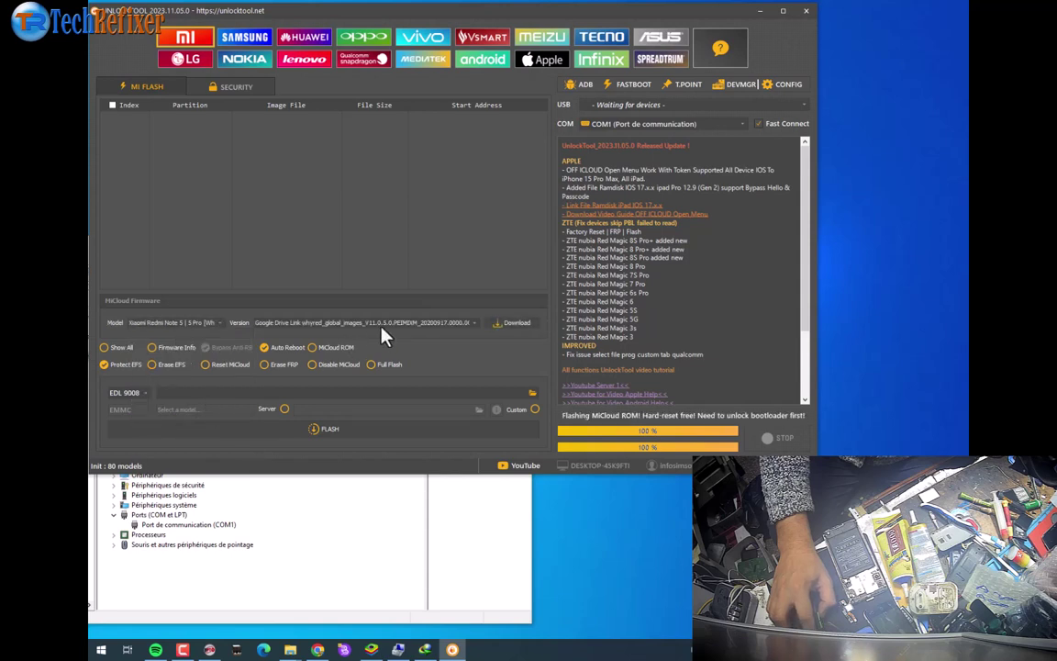
Step: Try to download the whyred_global_images V11.0.5.0.PEIMIXM MiCloud firmware archive from its Google Drive link
click(499, 326)
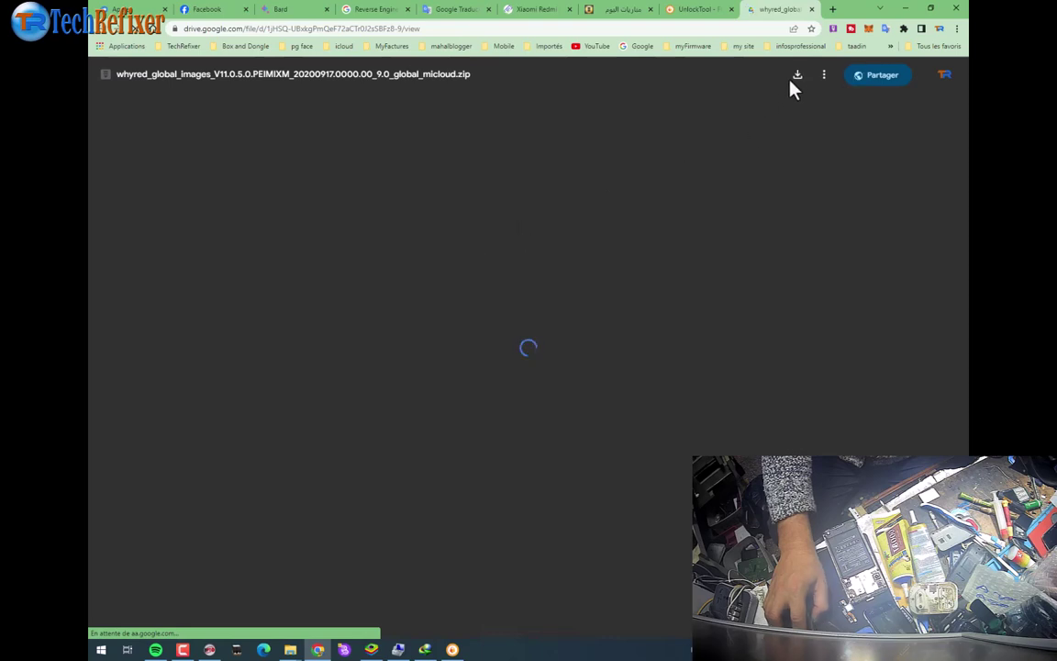
click(798, 78)
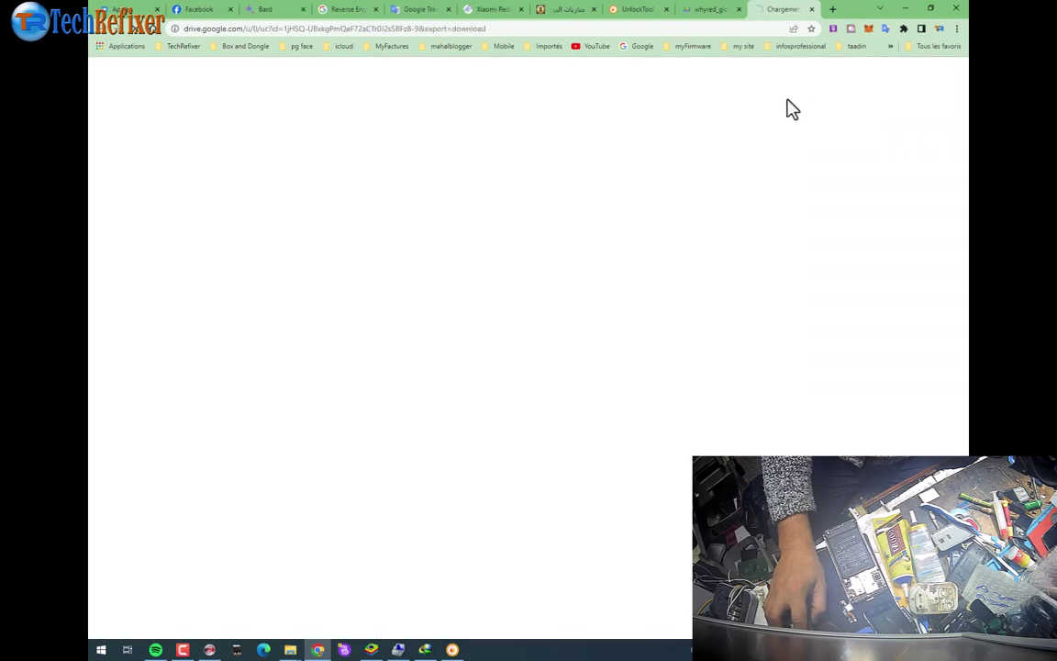
click(739, 9)
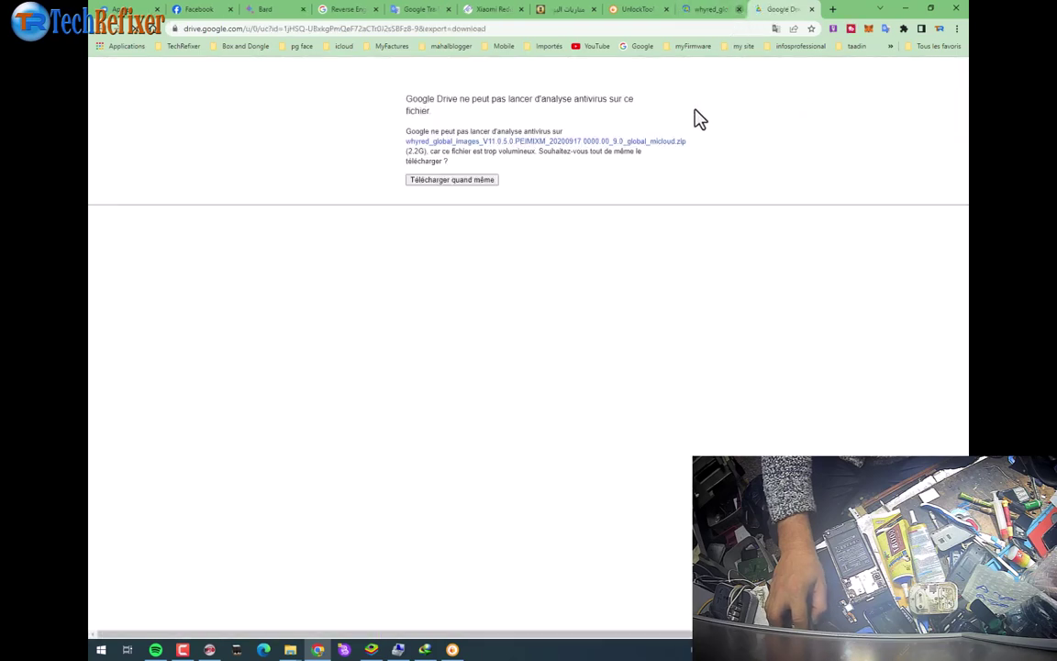
click(464, 180)
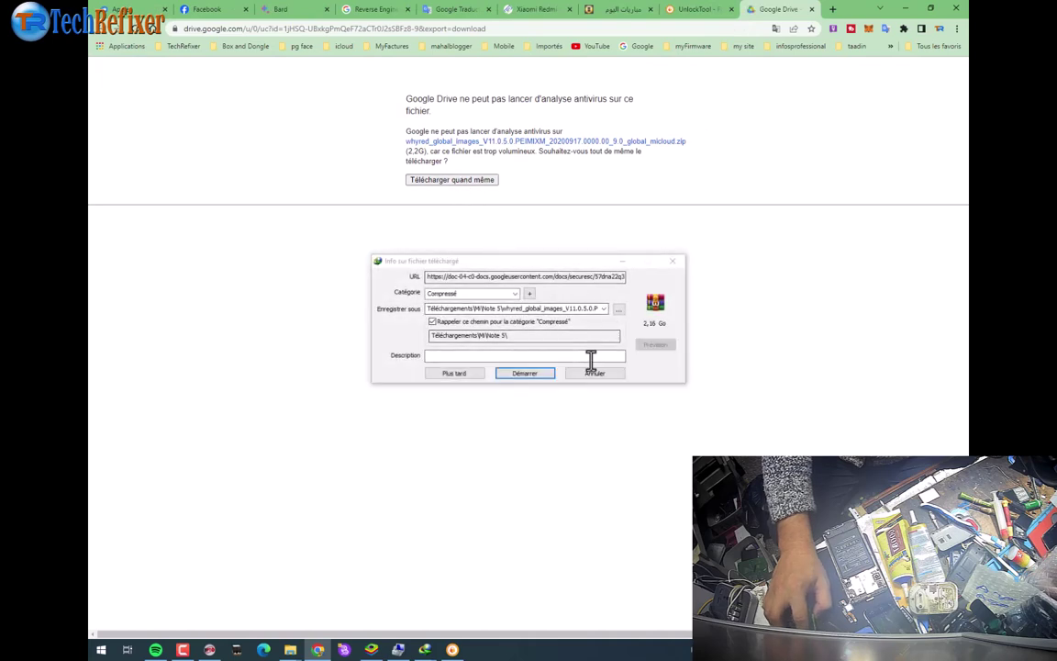
click(596, 374)
click(811, 9)
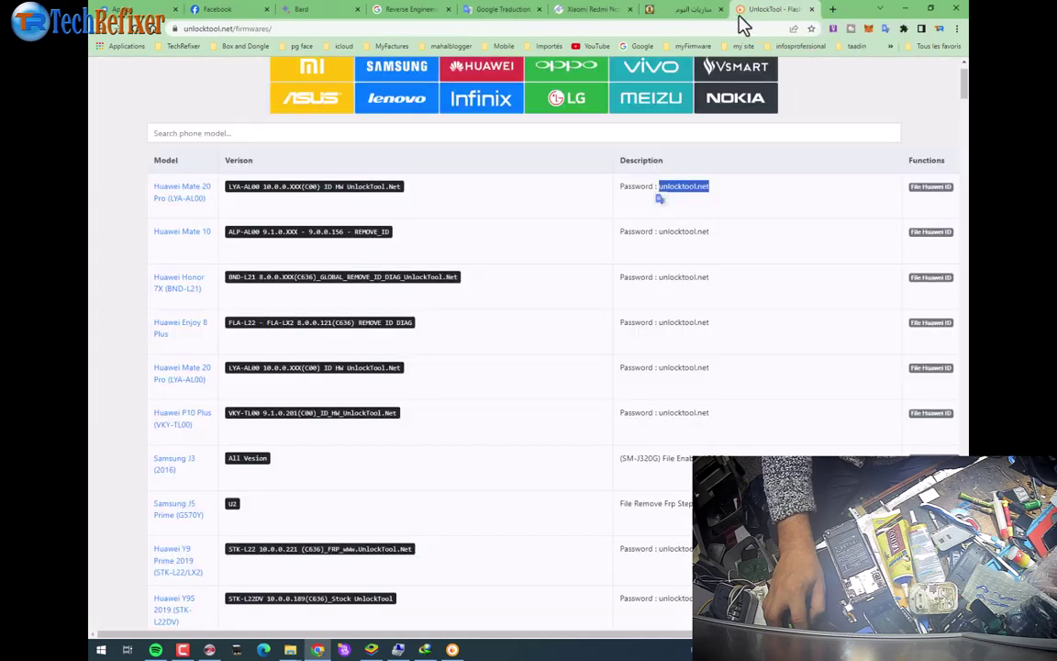
Step: Copy the archive password from the description of the Huawei Mate 20 Pro entry on the firmware page
right_click(688, 187)
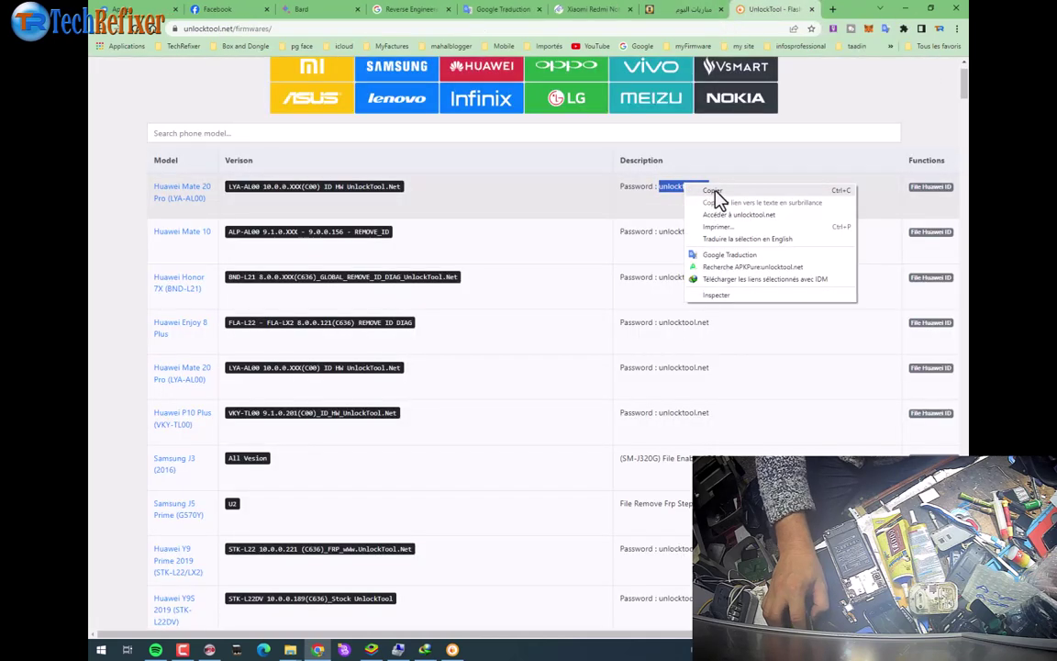
click(715, 191)
mouse_move(712, 189)
mouse_down()
mouse_move(647, 184)
mouse_move(630, 201)
mouse_move(702, 204)
mouse_up()
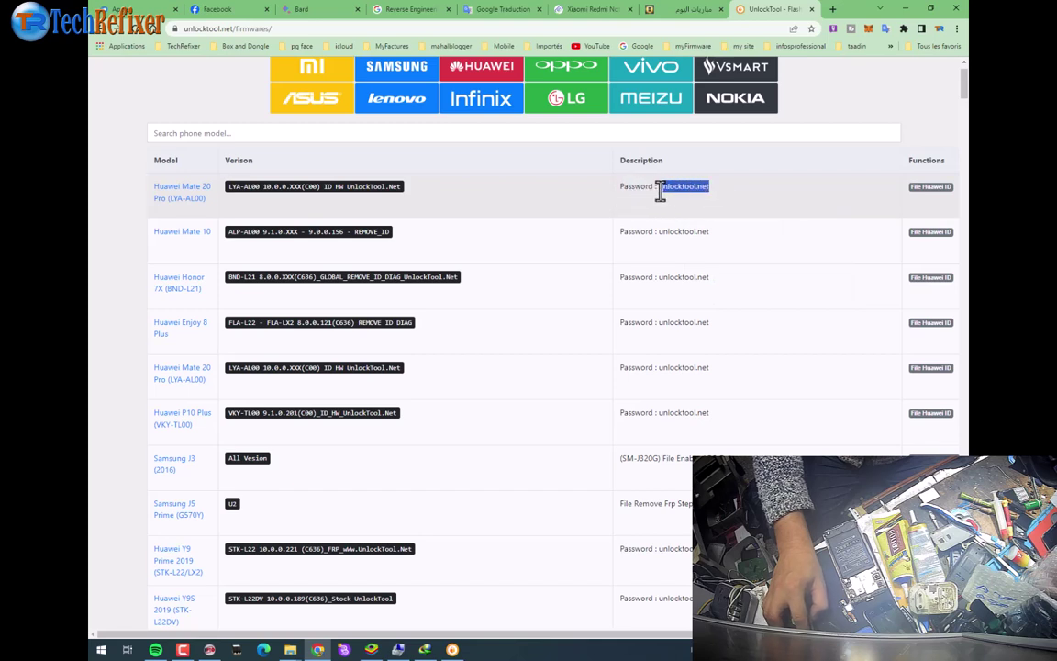
right_click(664, 191)
click(657, 190)
right_click(703, 187)
click(723, 193)
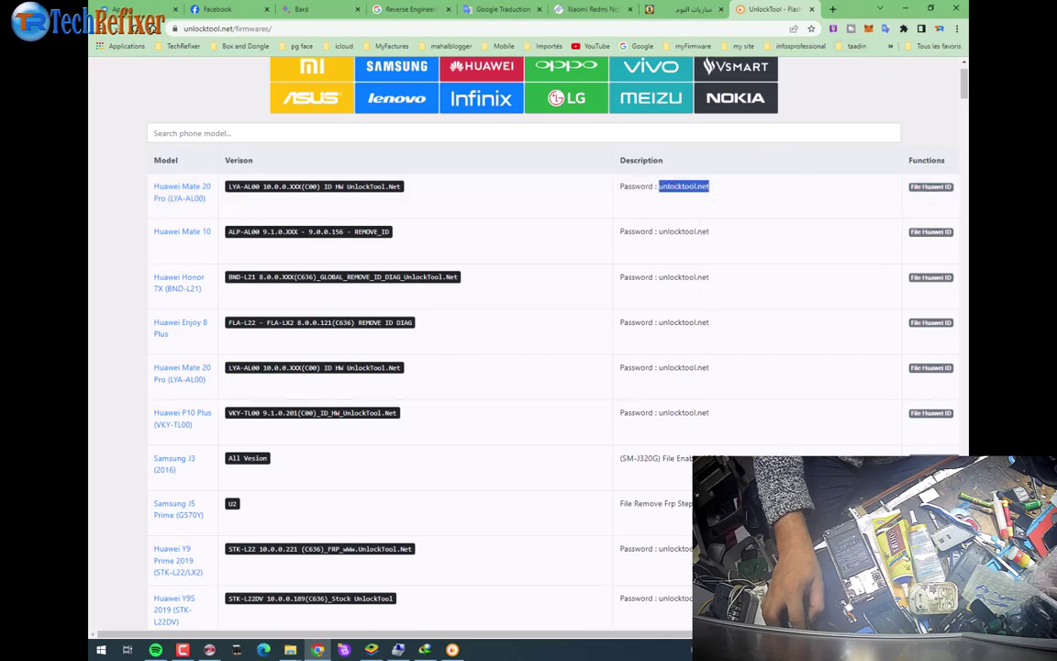
Step: Switch to Internet Download Manager, show the whyred firmware download in its folder, and open the ZIP archive's file listing
click(424, 649)
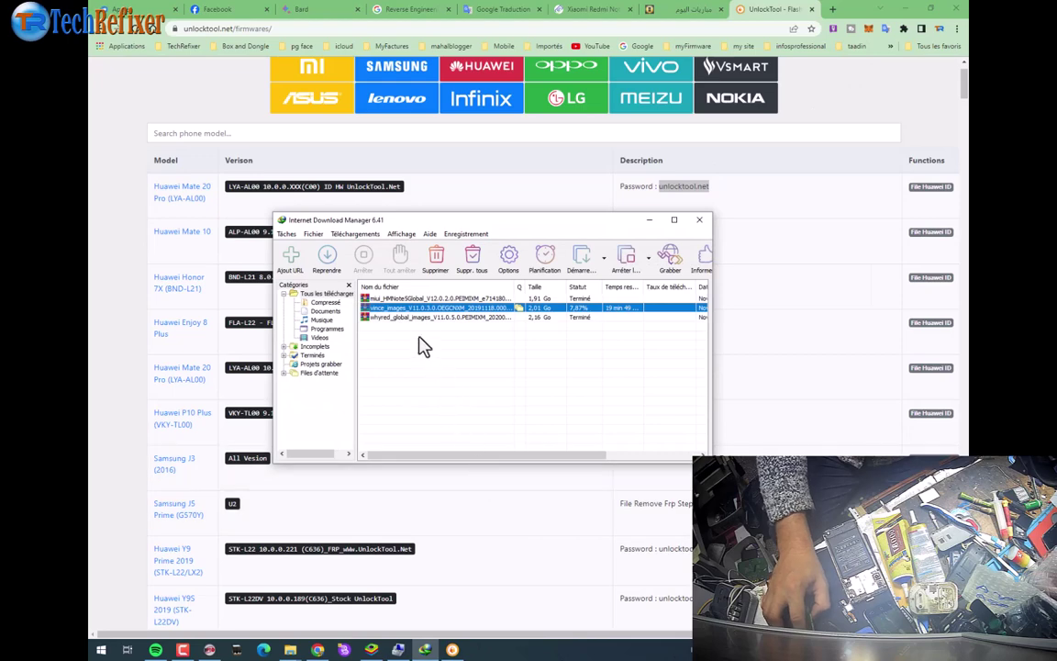
click(443, 317)
right_click(445, 319)
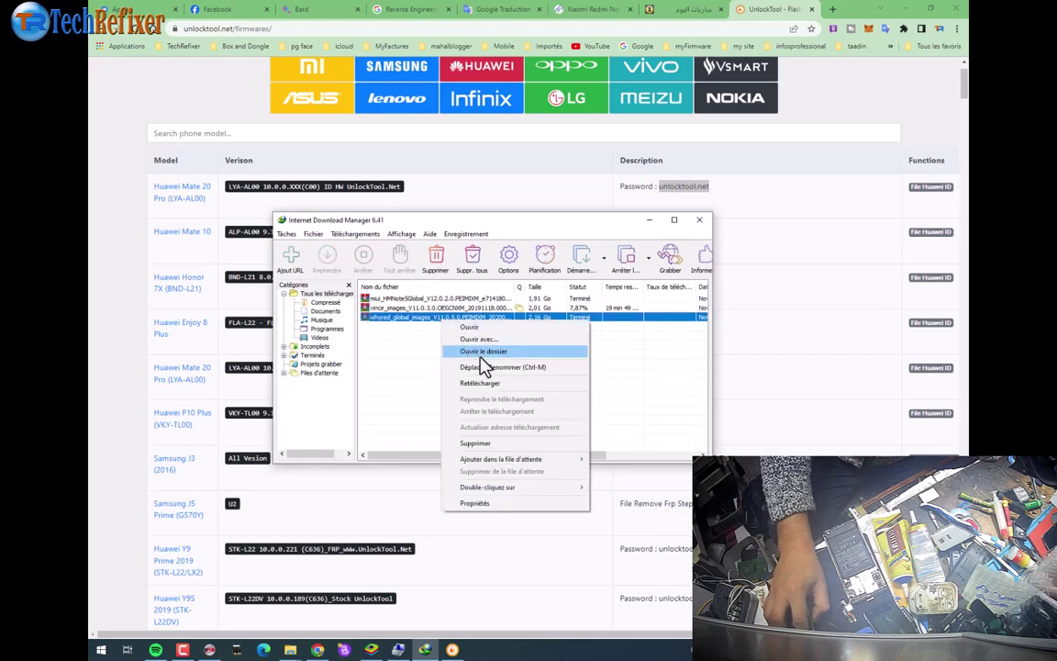
click(483, 353)
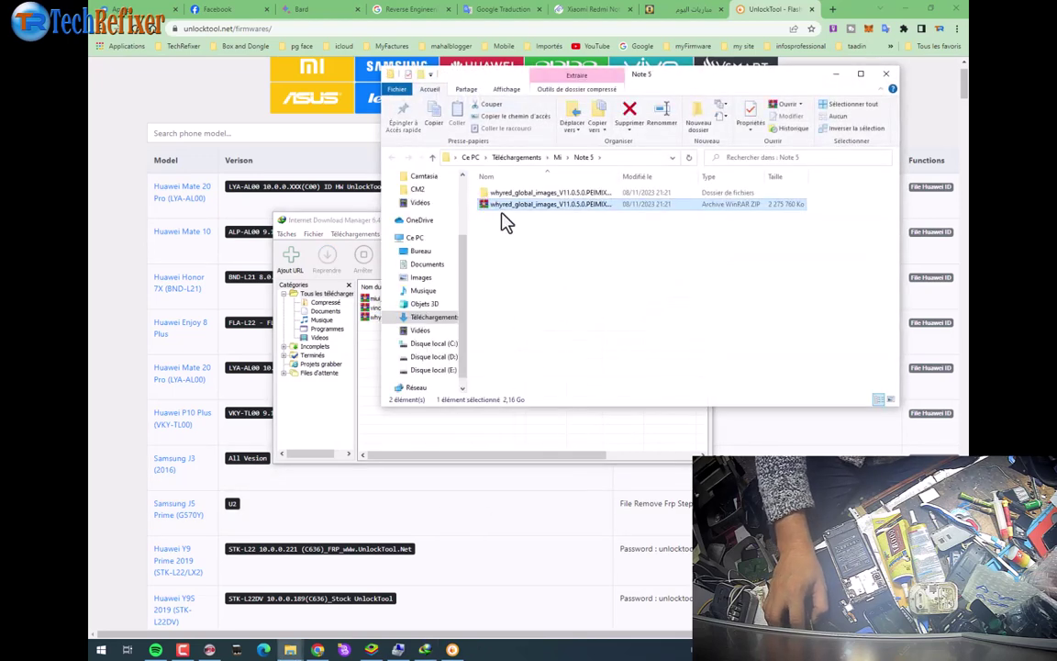
double_click(503, 205)
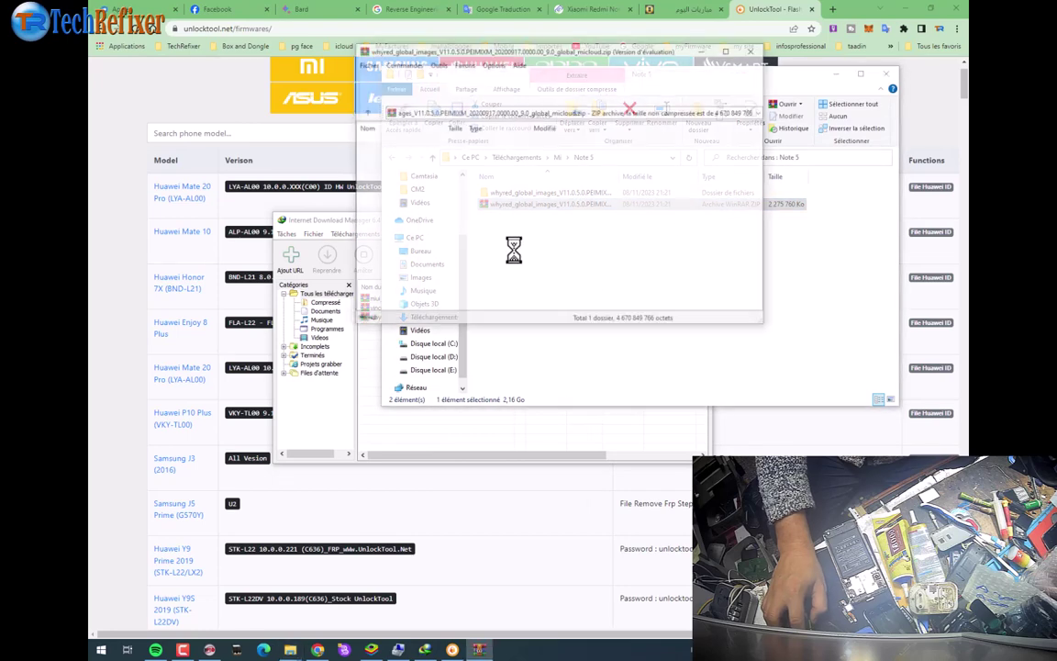
double_click(452, 151)
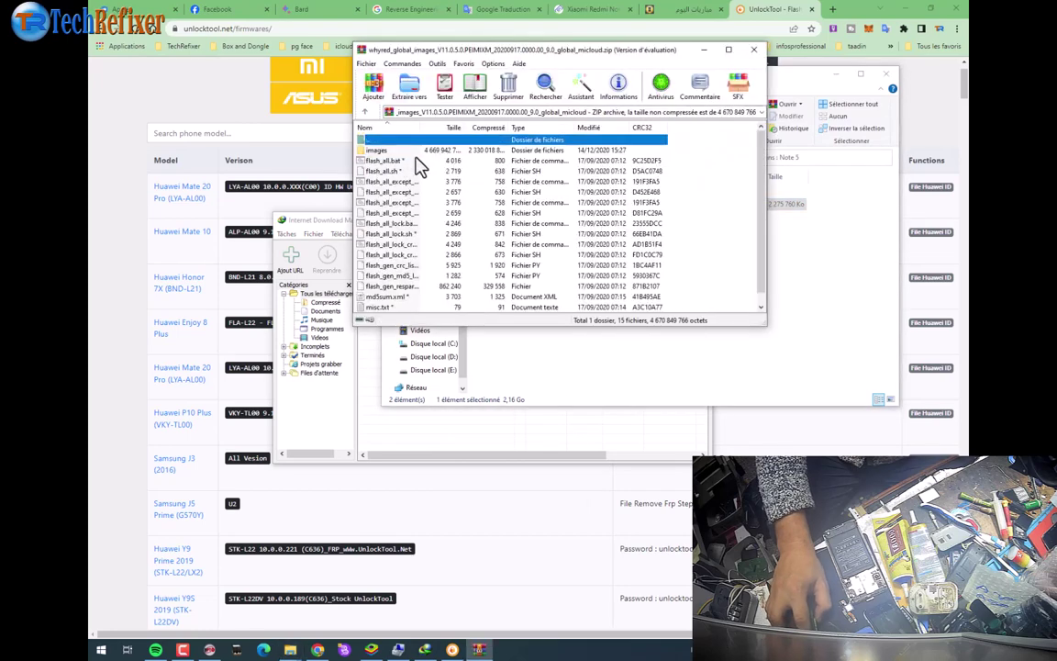
drag(496, 50, 759, 152)
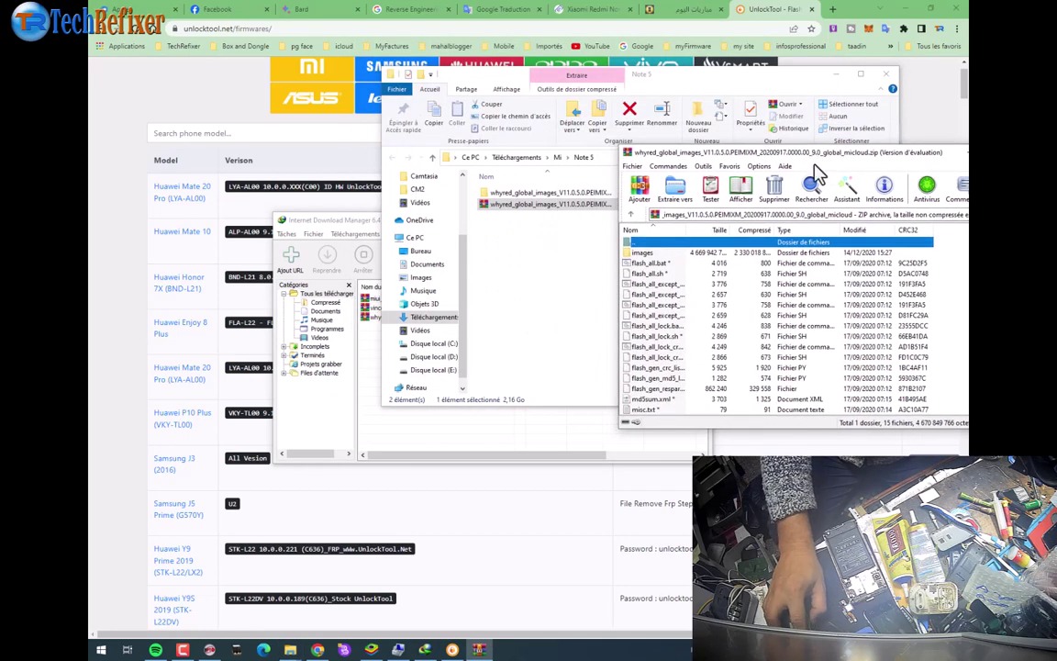
Step: Extract misc.txt from the firmware archive into the Note 5 folder using the archive password, and delete the extracted copy
double_click(653, 410)
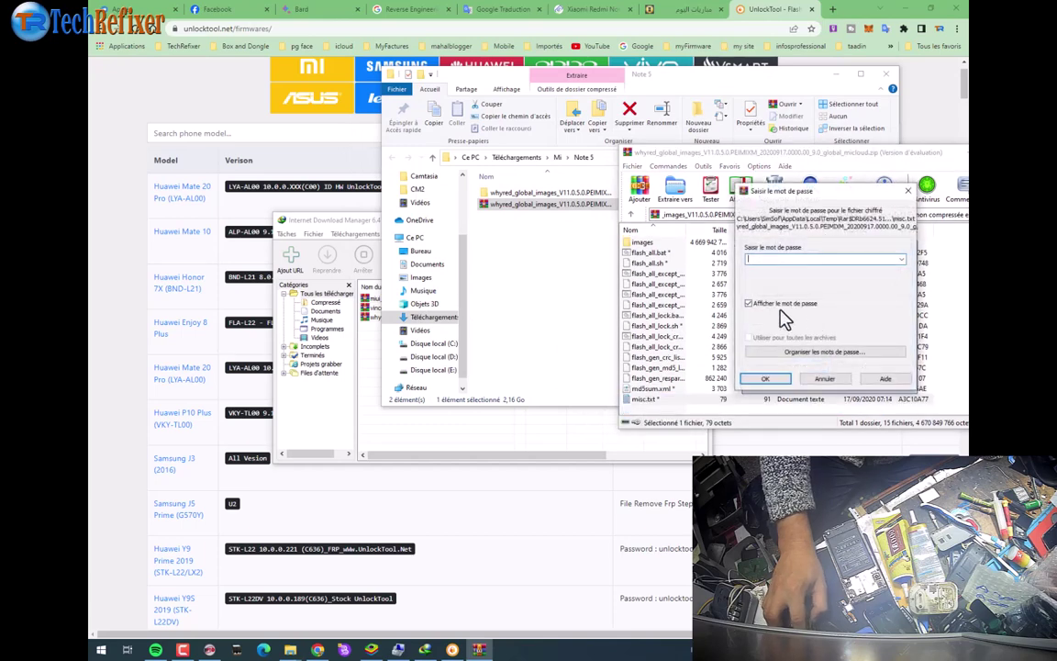
right_click(791, 259)
click(816, 306)
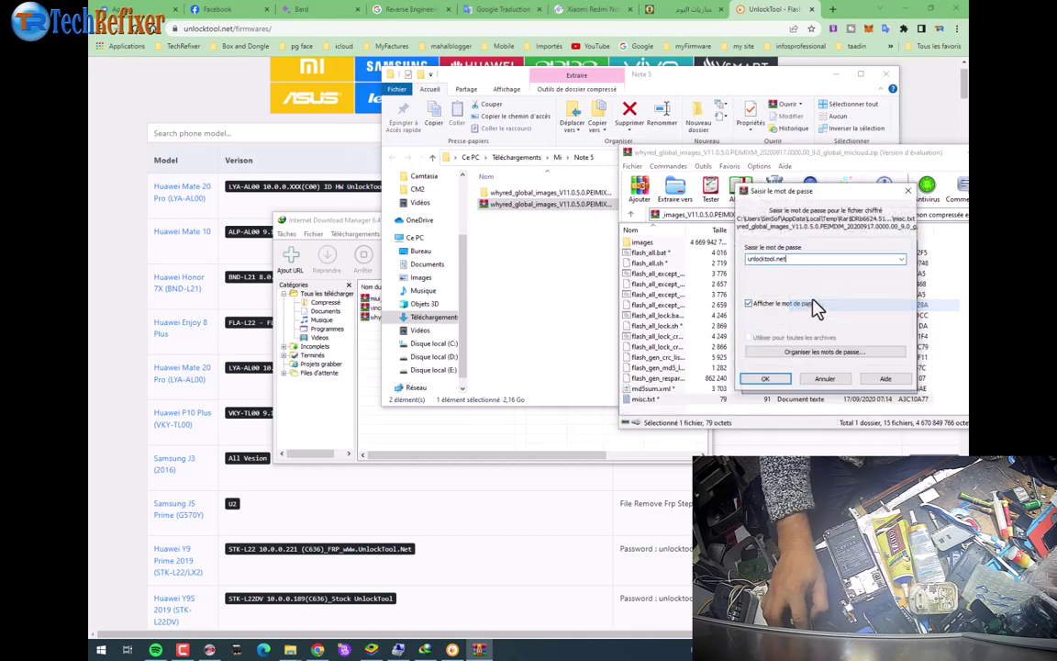
drag(741, 261, 743, 260)
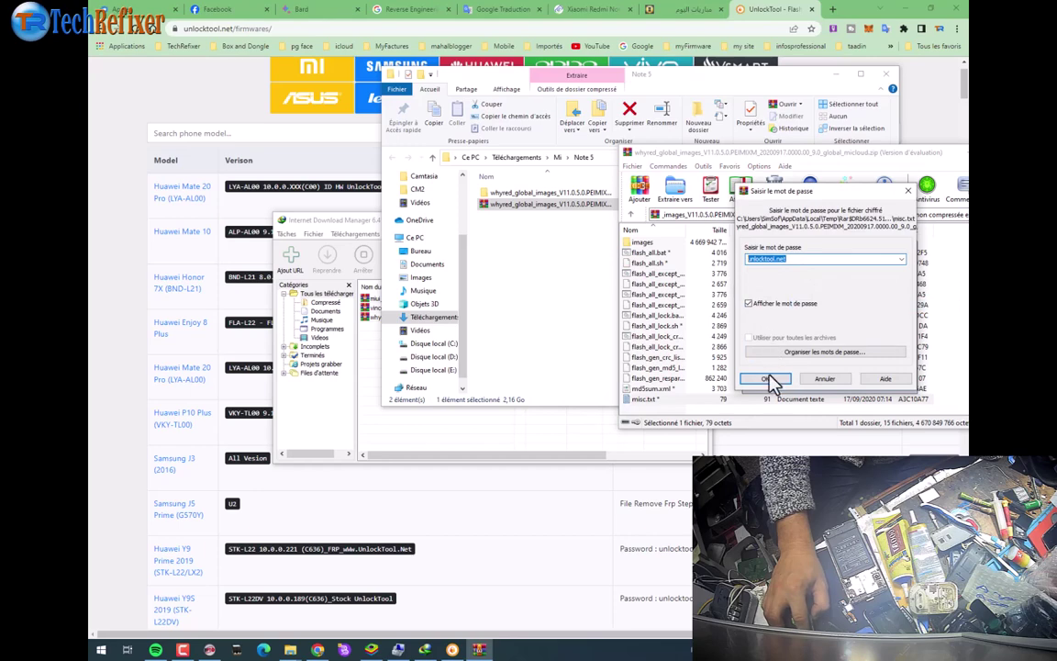
click(770, 379)
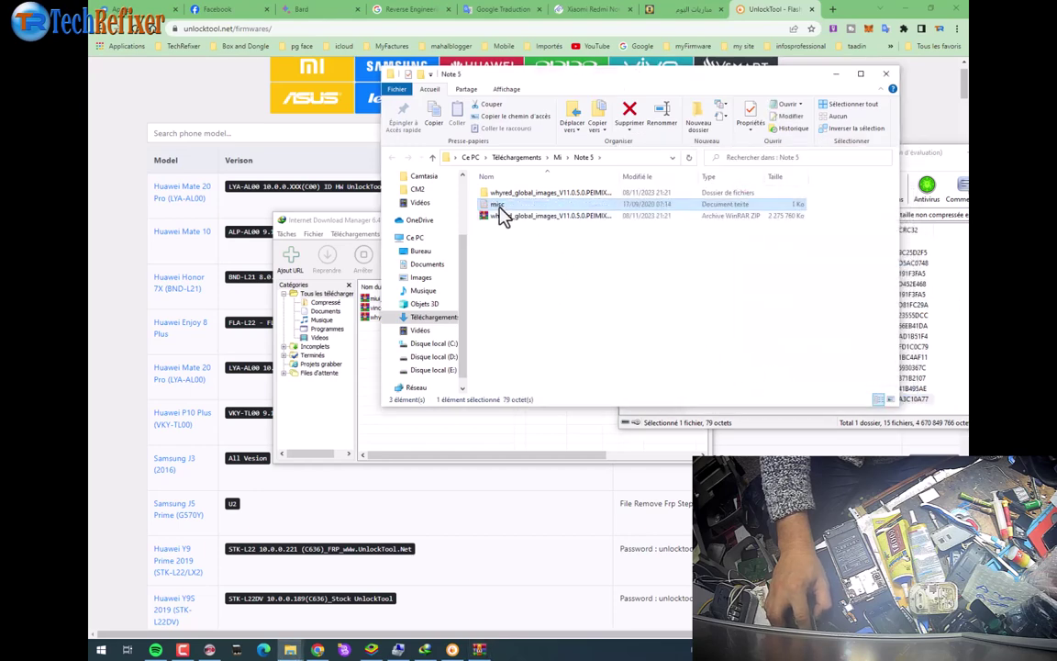
click(629, 111)
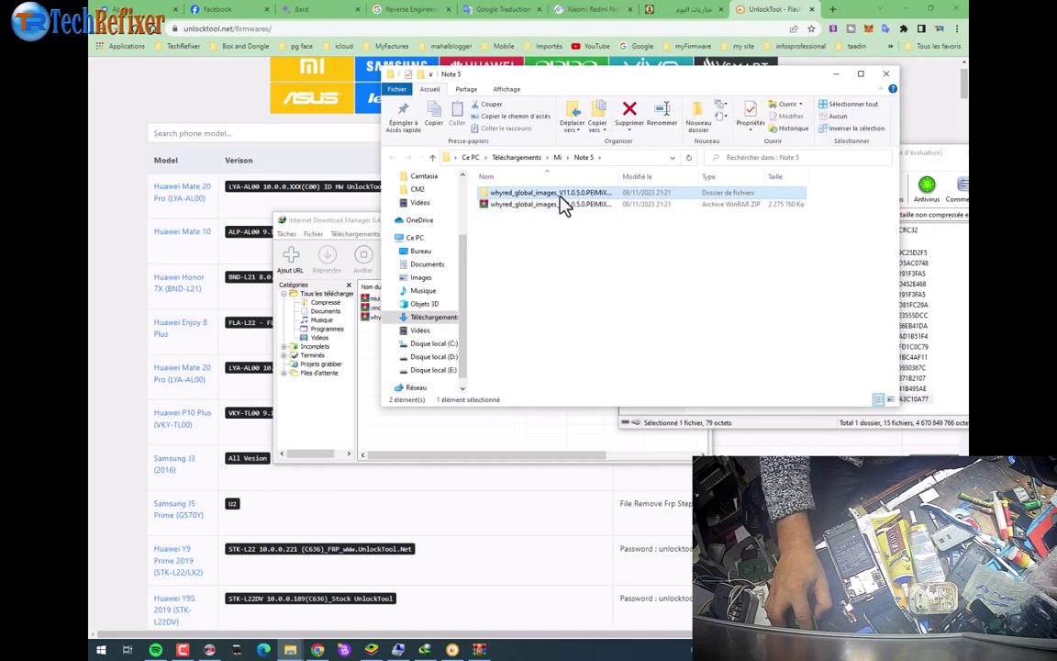
Step: Look through the extracted whyred firmware folder, close the archive, and return to UnlockTool
double_click(560, 194)
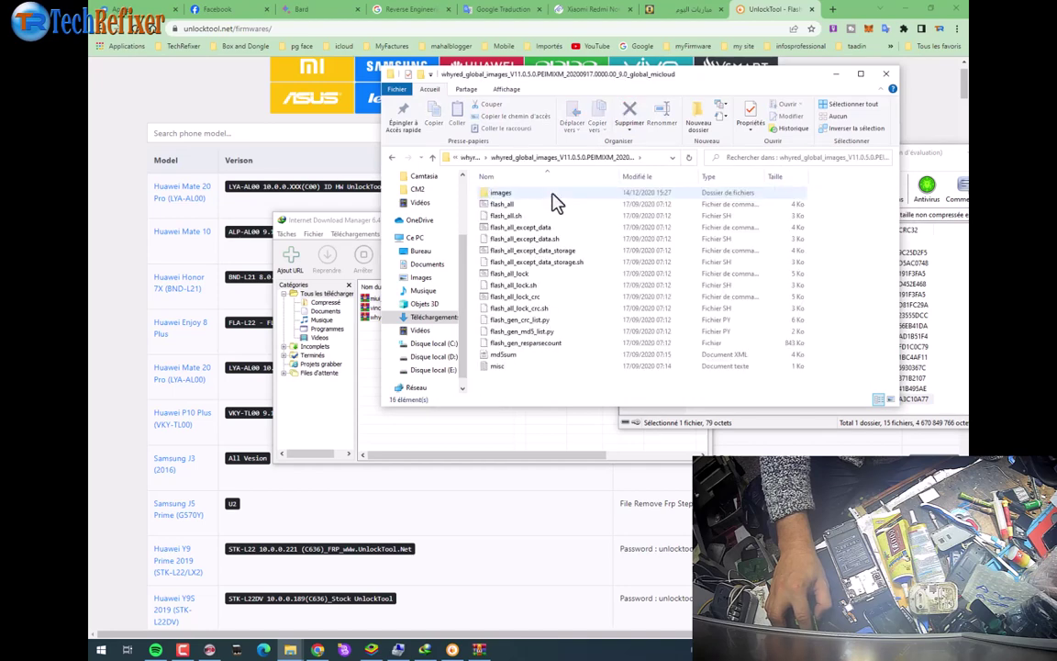
click(835, 73)
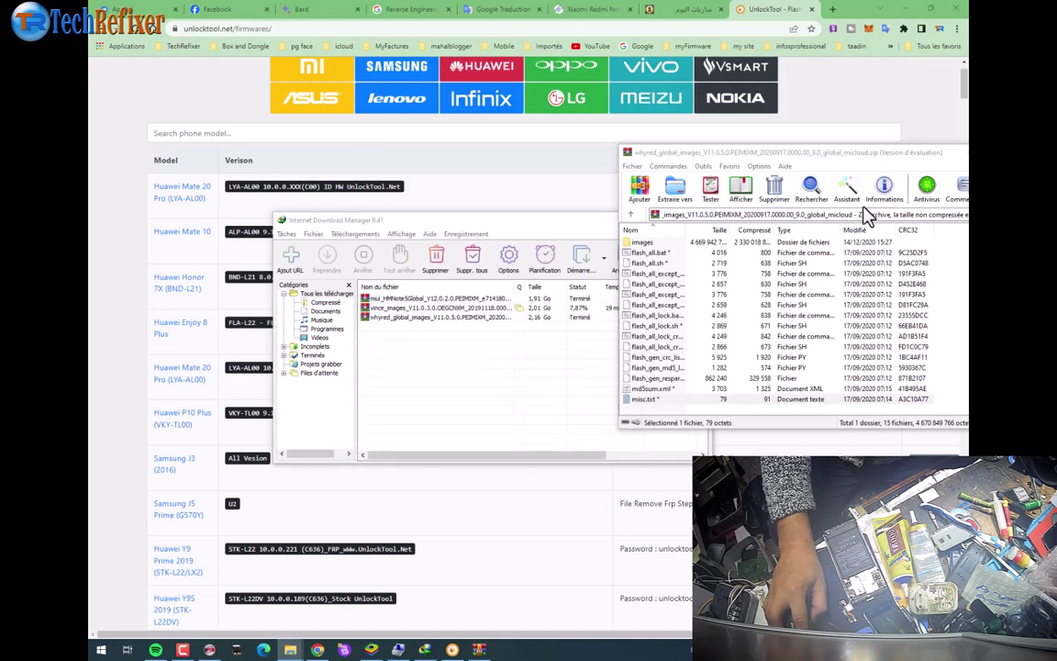
drag(955, 167, 715, 176)
click(778, 168)
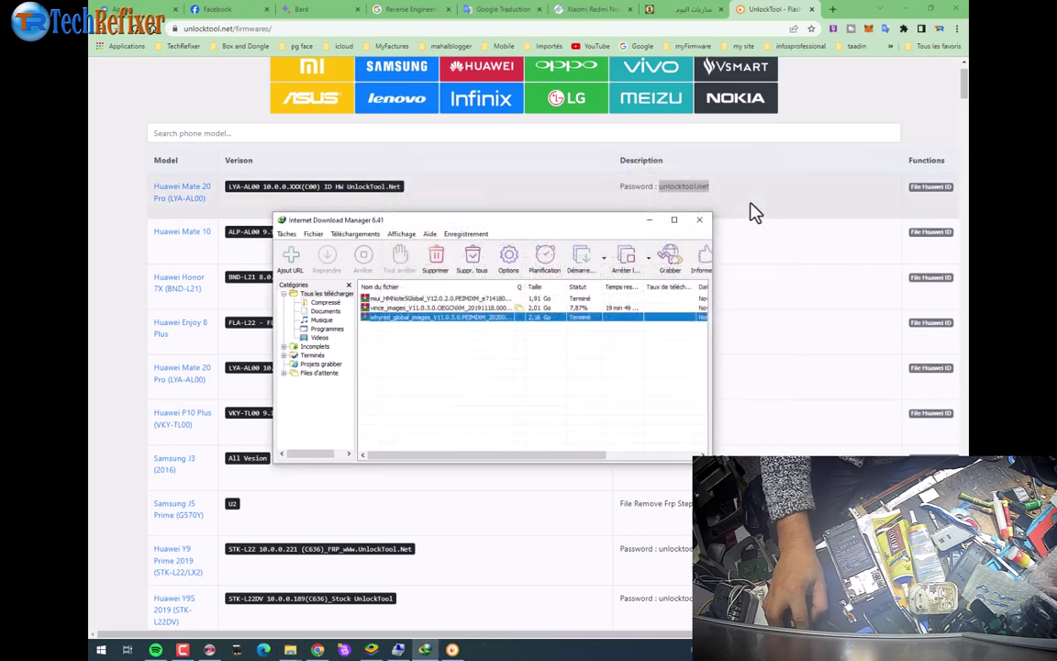
click(930, 9)
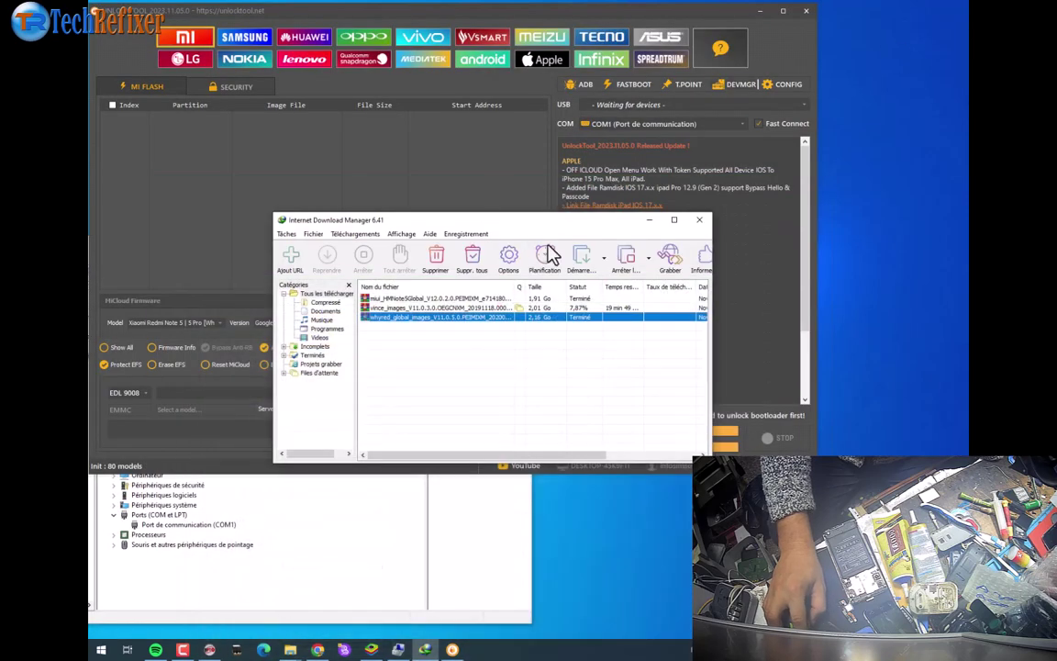
click(649, 220)
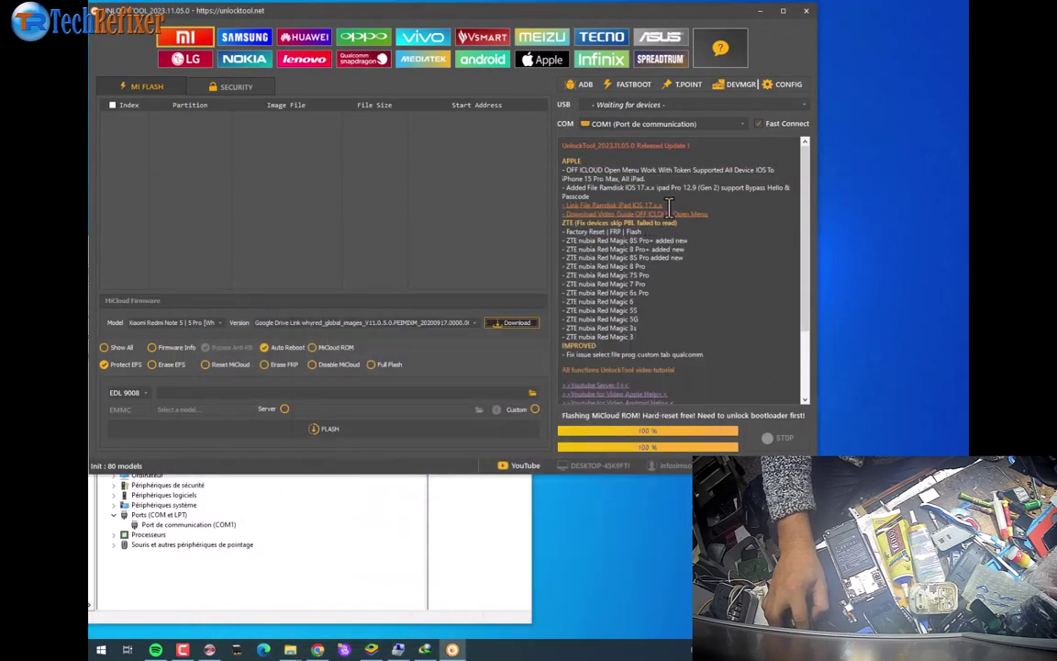
Step: Search the Xiaomi test points for "note 5" and examine the Xiaomi Redmi Note 5 (Whyred) test point picture
click(696, 84)
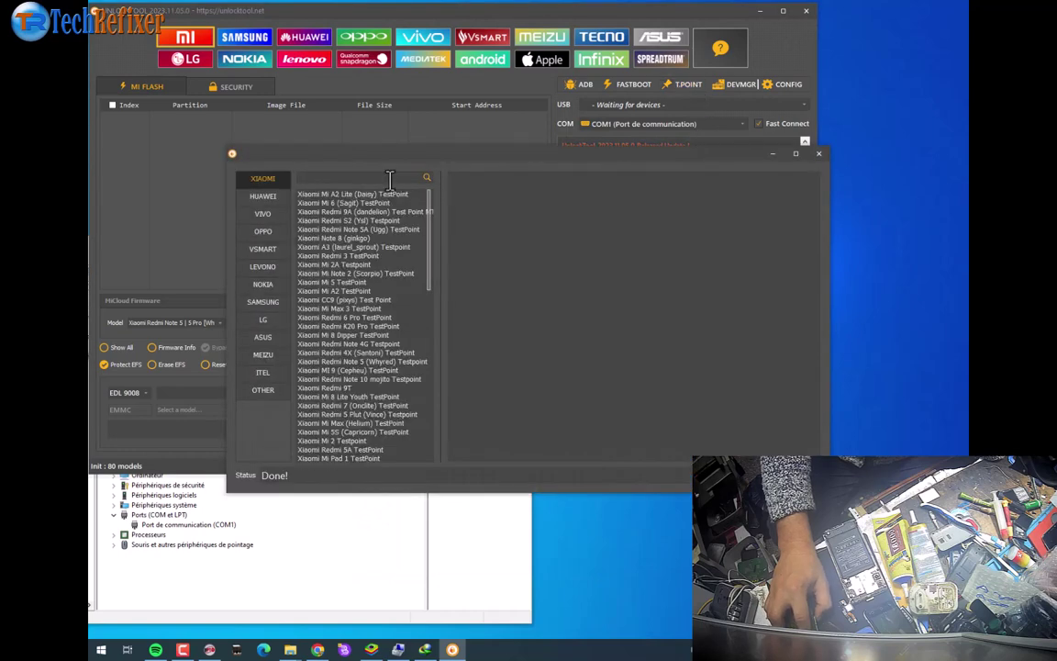
text(note 5)
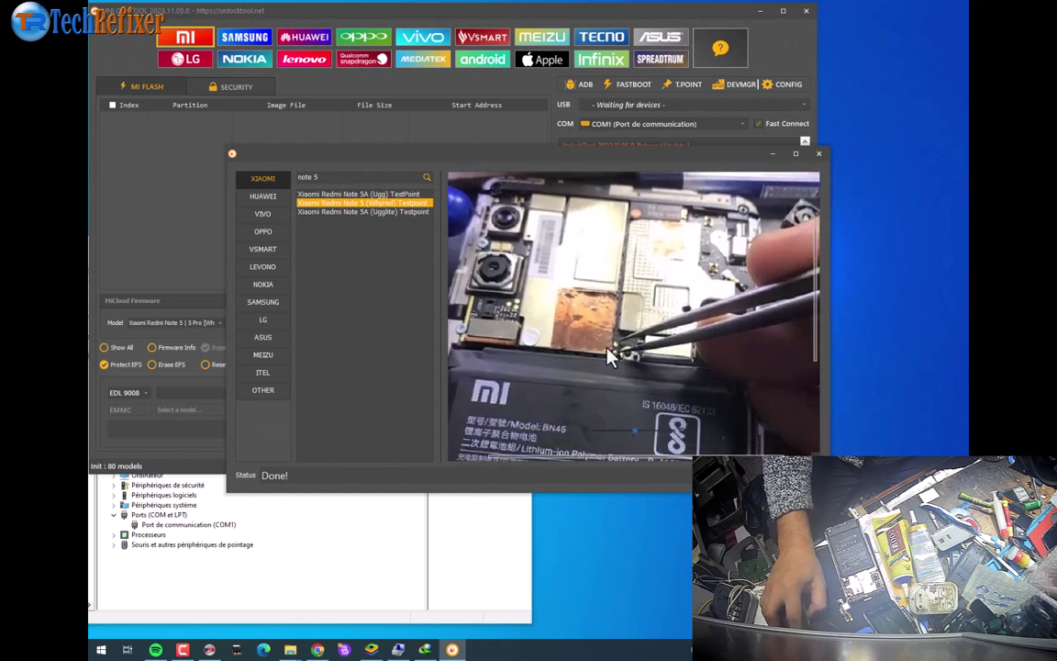
click(816, 164)
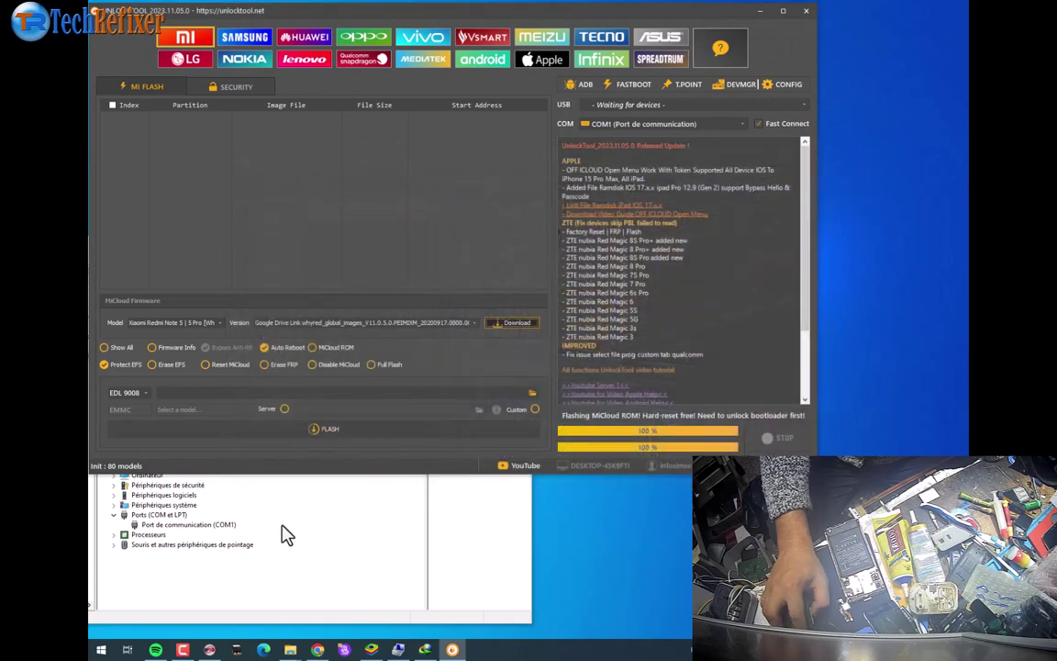
Step: Check the COM and LPT ports in Device Manager for the connected phone and return to UnlockTool
click(133, 529)
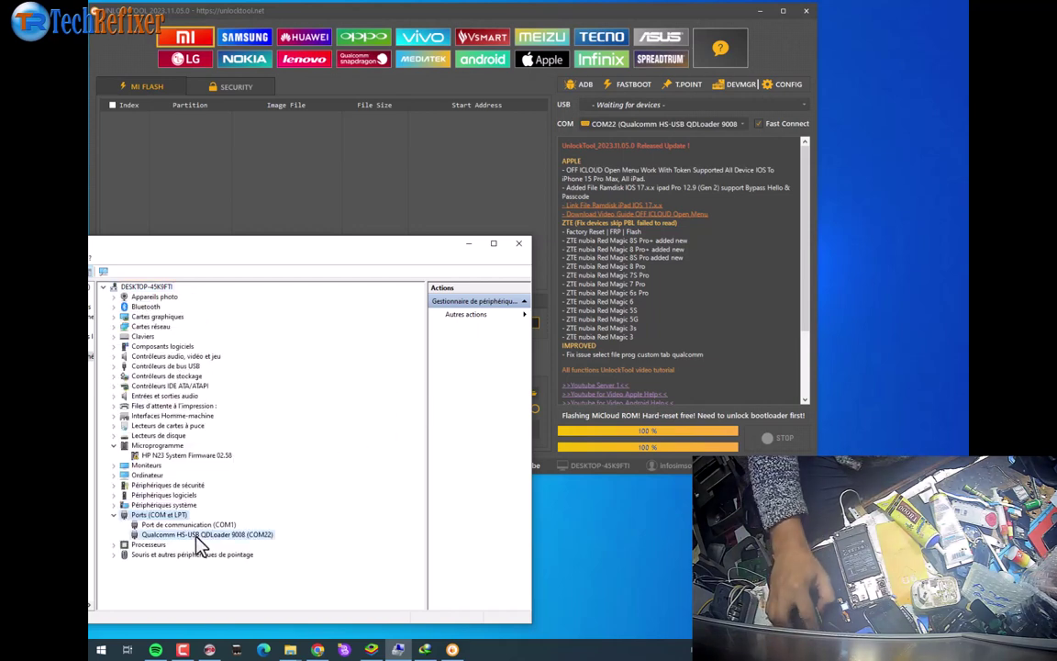
click(420, 198)
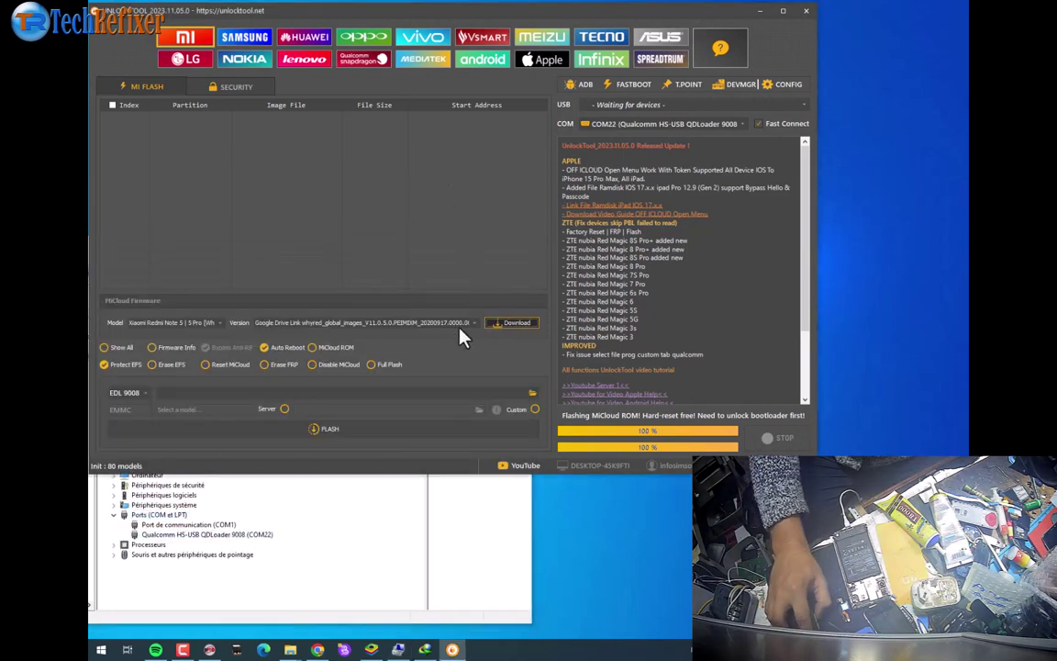
Step: In EDL 9008 mode, load the firmware from the images folder inside the extracted whyred_global_images_V11.0.5.0.PEIMIXM folder under Mi > Note 5
click(141, 396)
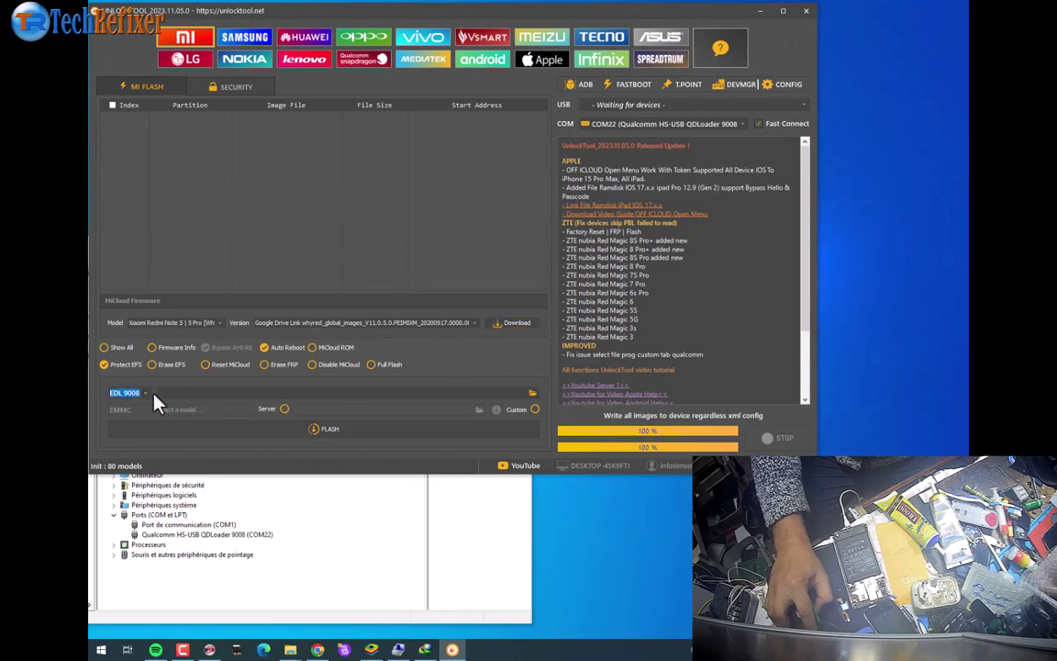
click(532, 396)
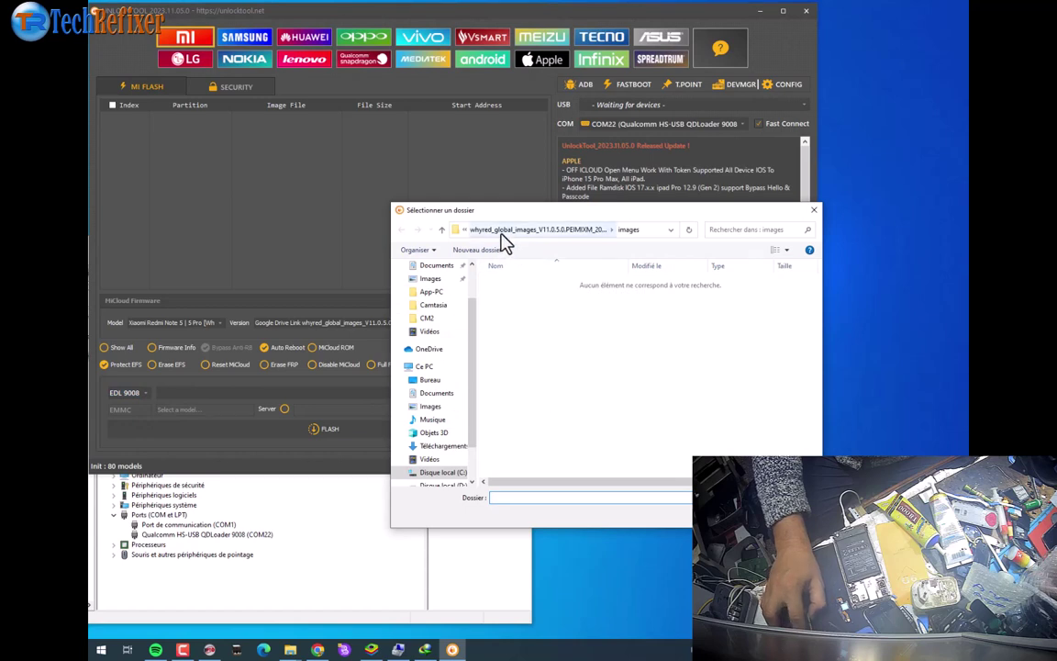
click(483, 232)
click(478, 231)
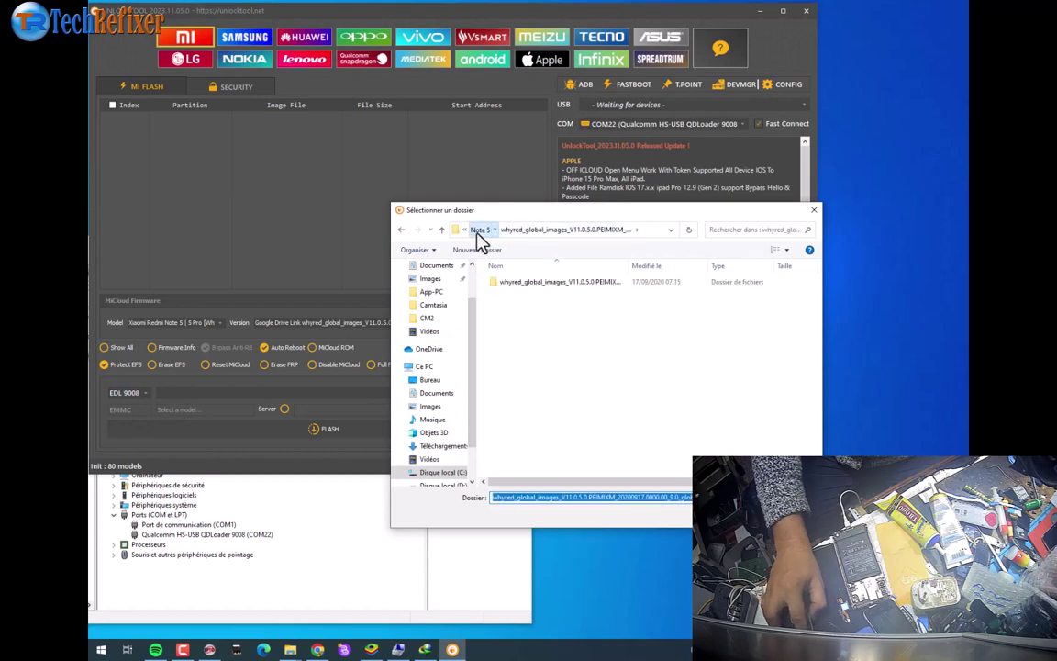
click(478, 230)
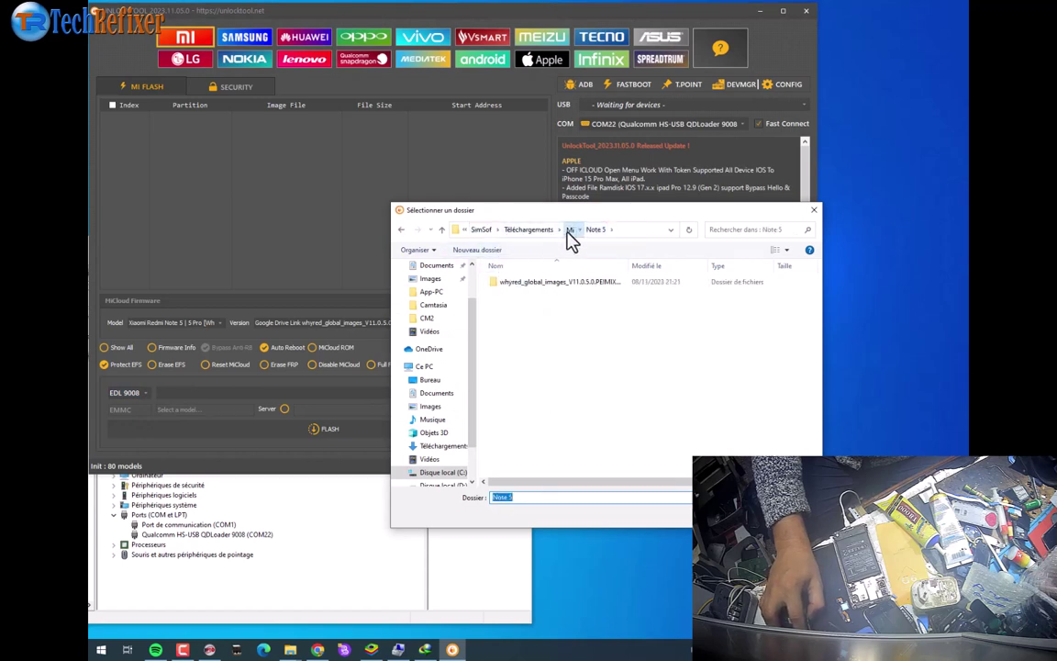
click(569, 231)
double_click(507, 285)
click(549, 285)
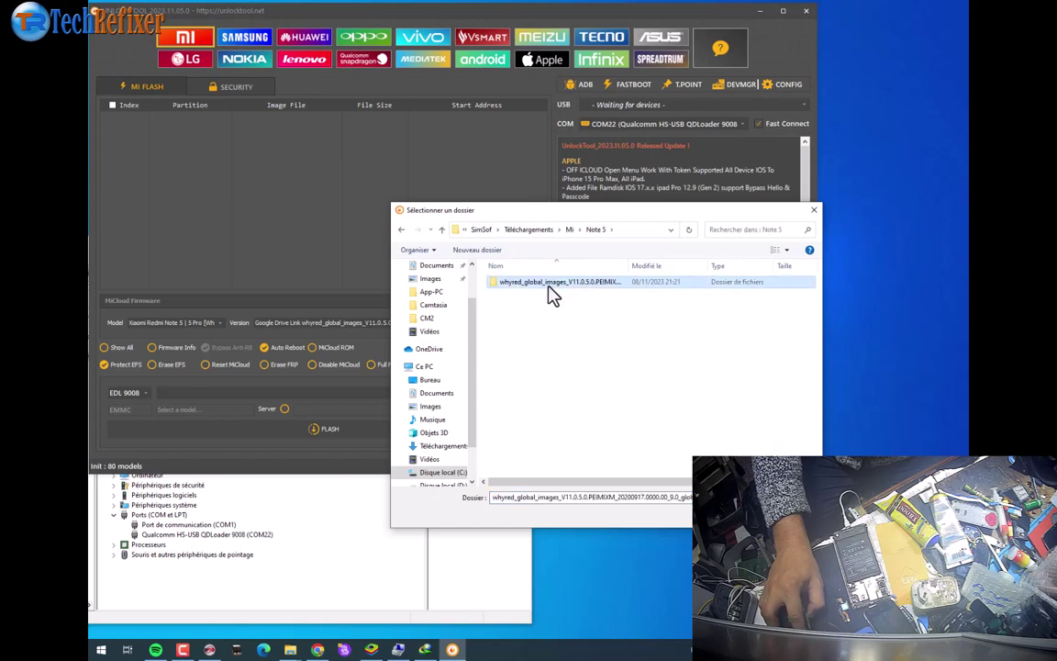
double_click(547, 286)
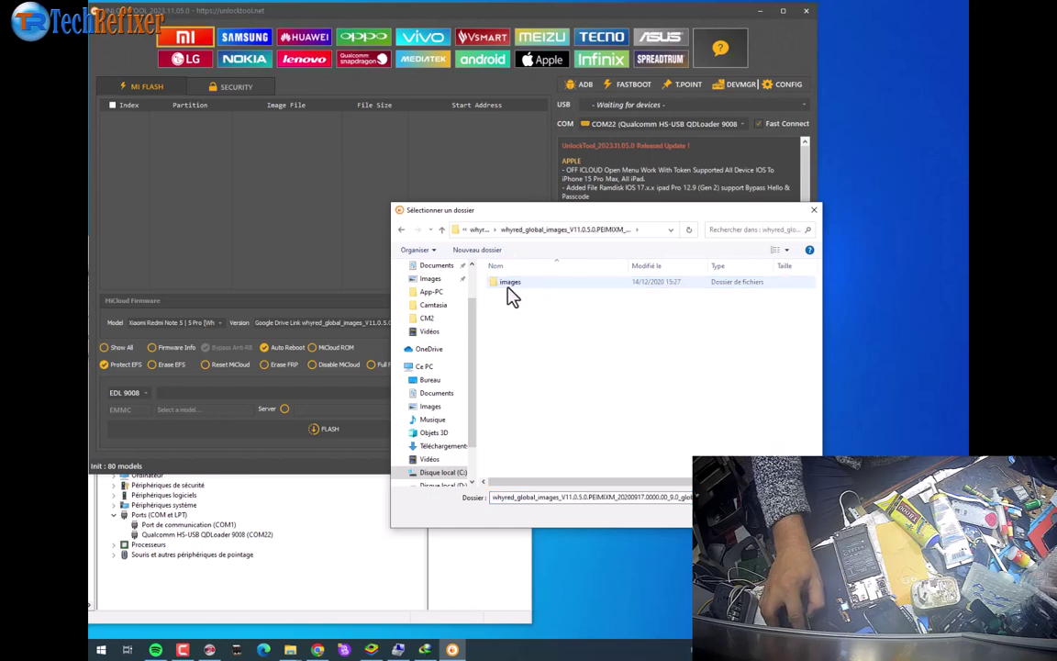
double_click(510, 286)
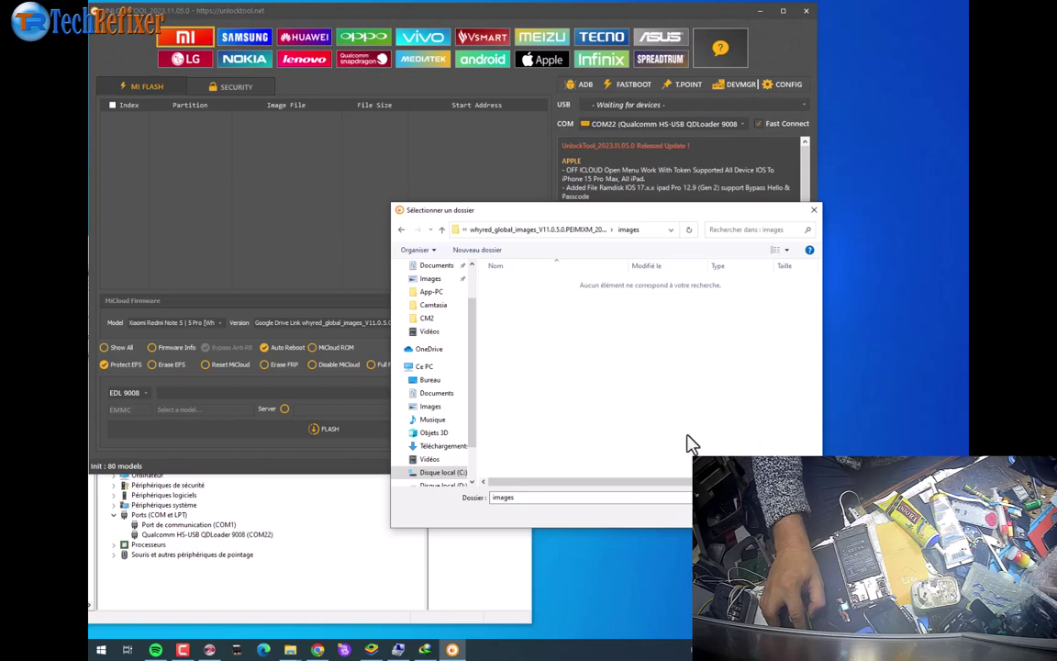
click(725, 516)
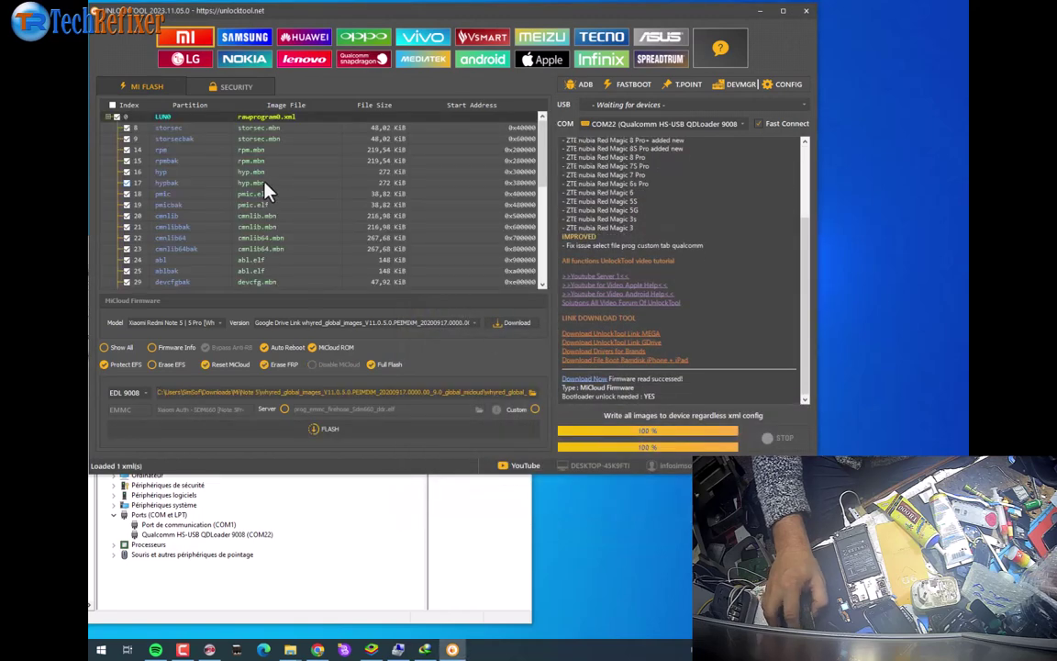
Step: Check the loaded partition list and the COM22 Qualcomm HS-USB QDLoader 9008 port selection, and start flashing the firmware
scroll(264, 184, down, 5)
scroll(264, 183, up, 3)
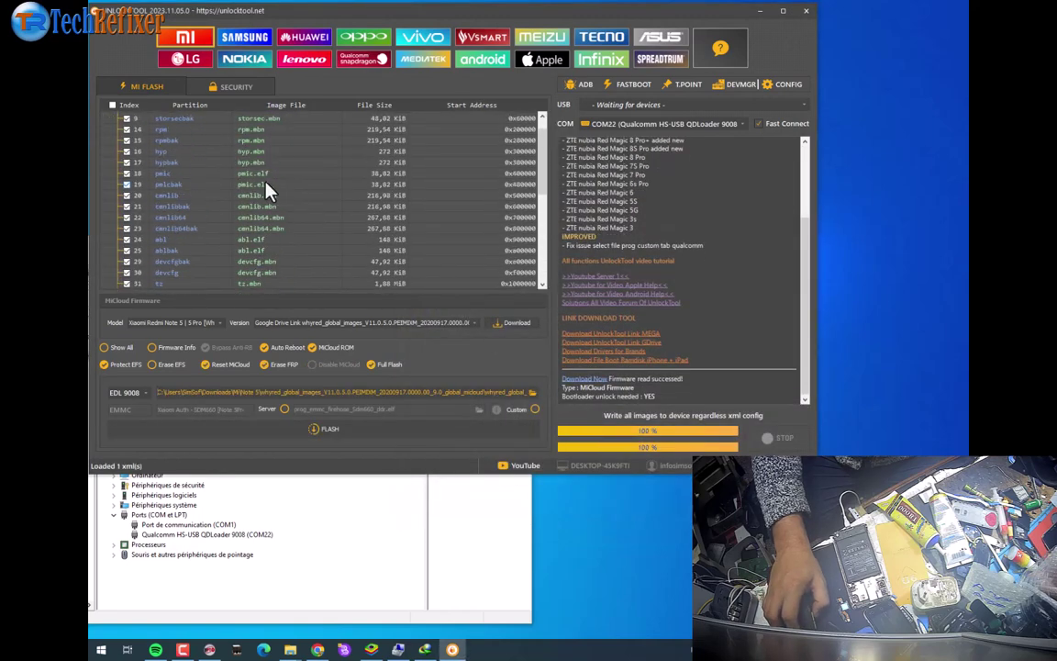
scroll(266, 190, up, 2)
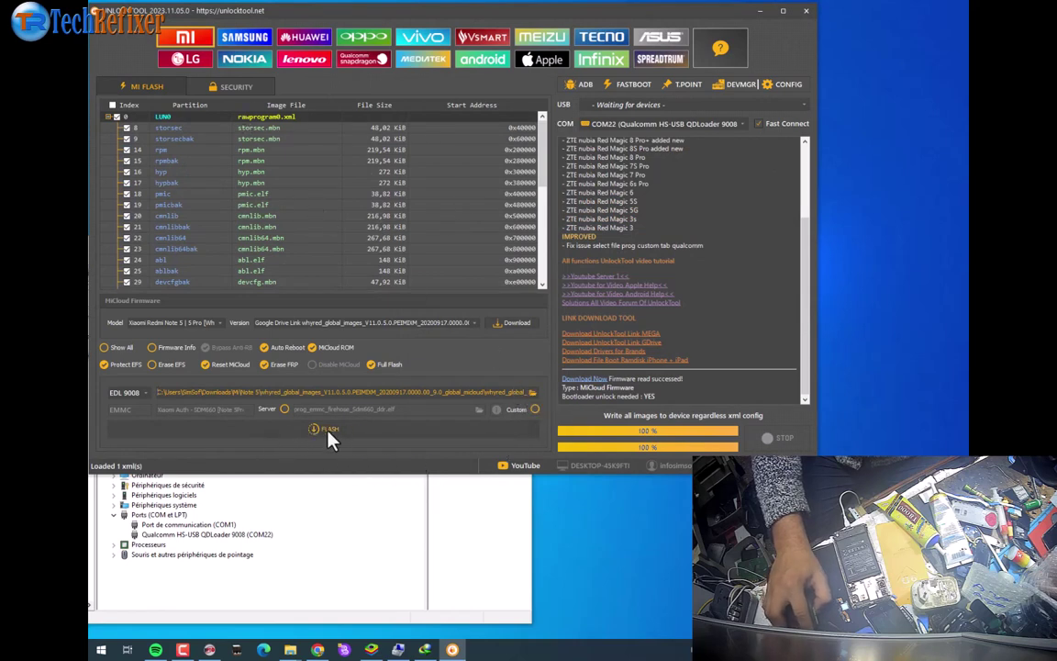
click(676, 129)
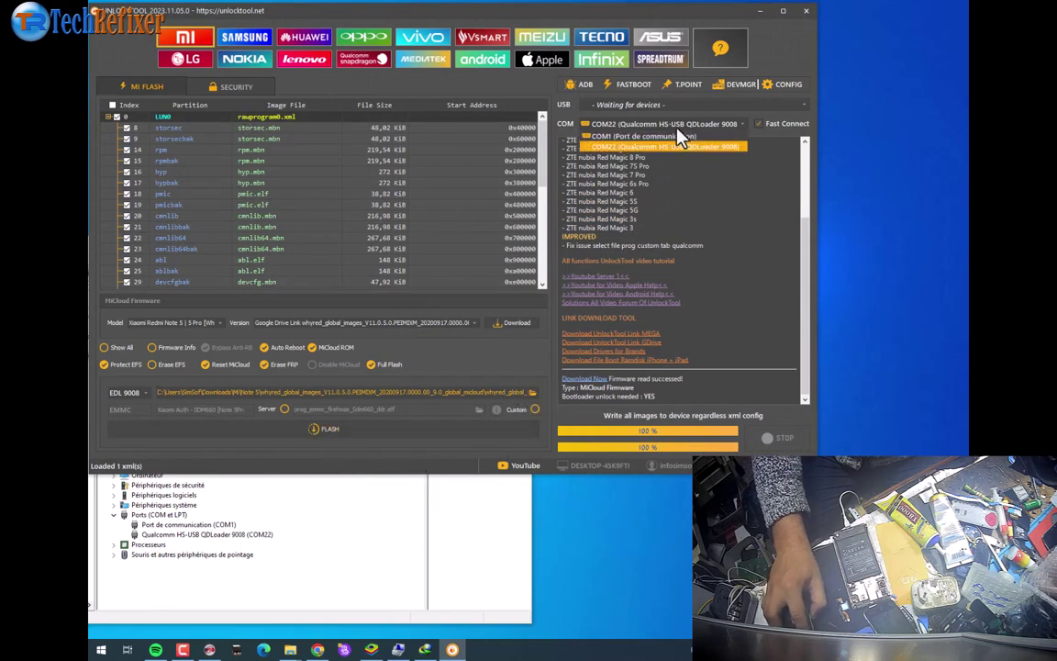
click(675, 140)
click(323, 431)
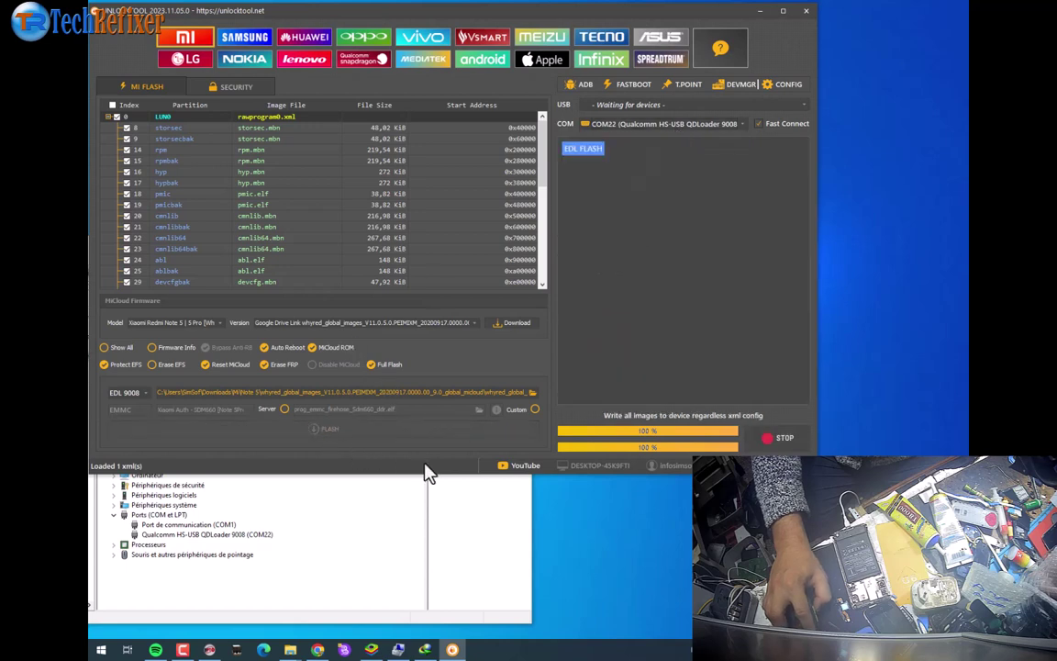